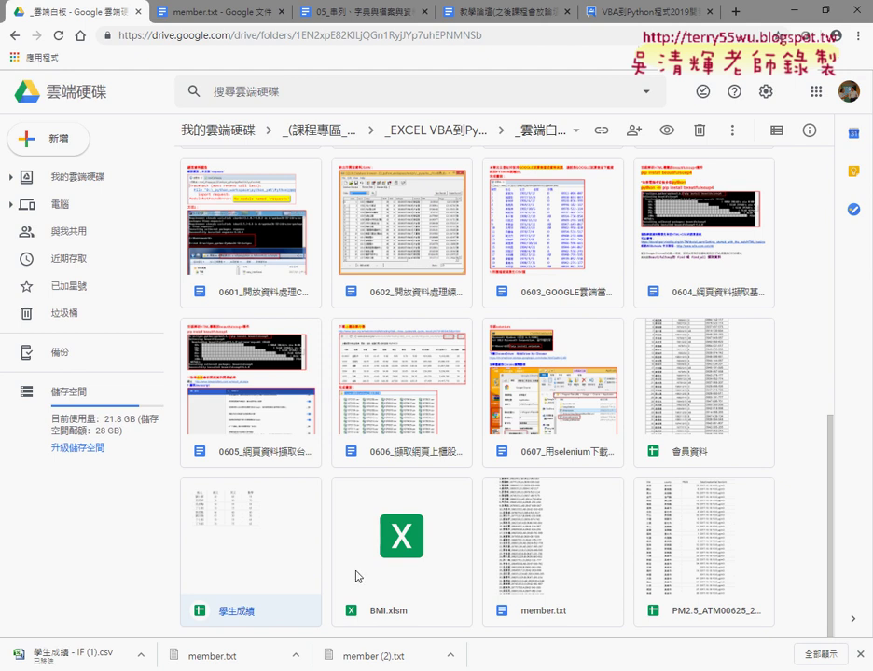
Open the 學生成績 spreadsheet from the Drive folder and select column B on the IF sheet.
{"action": "scroll", "coordinate": [357, 575], "scroll_direction": "up", "scroll_amount": 6}
{"action": "scroll", "coordinate": [531, 374], "scroll_direction": "down", "scroll_amount": 6}
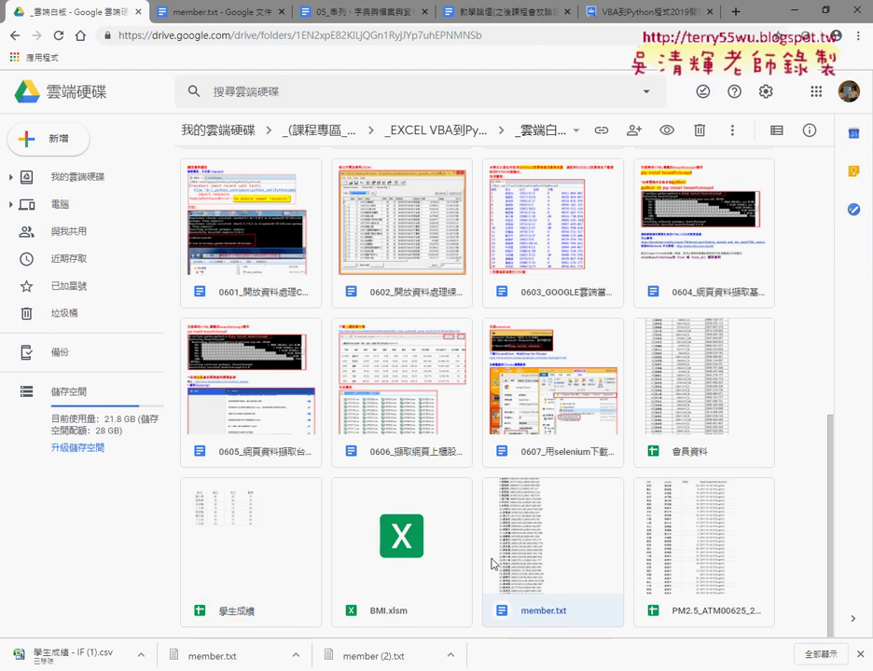
{"action": "double_click", "coordinate": [253, 548]}
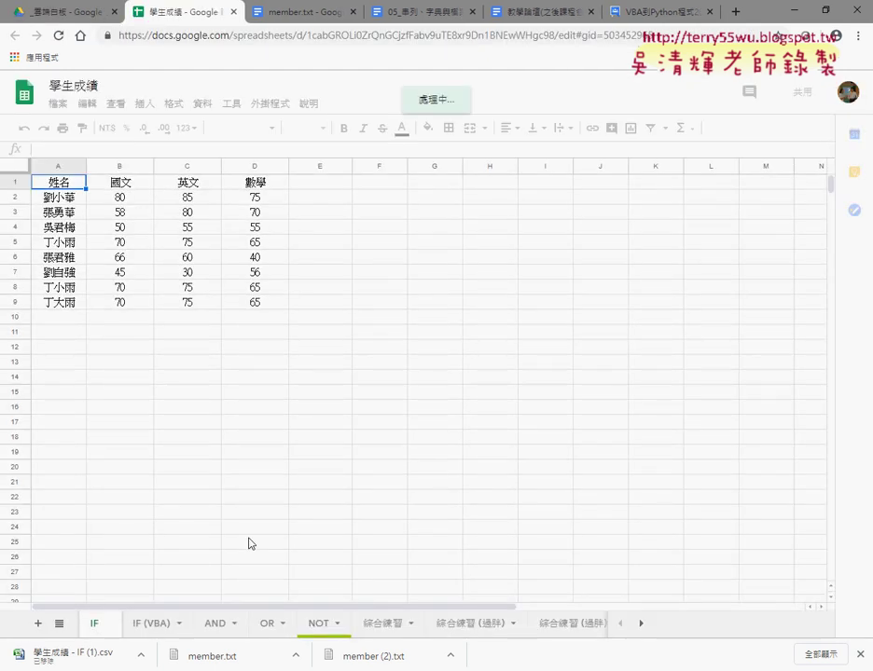
{"action": "left_click", "coordinate": [119, 166]}
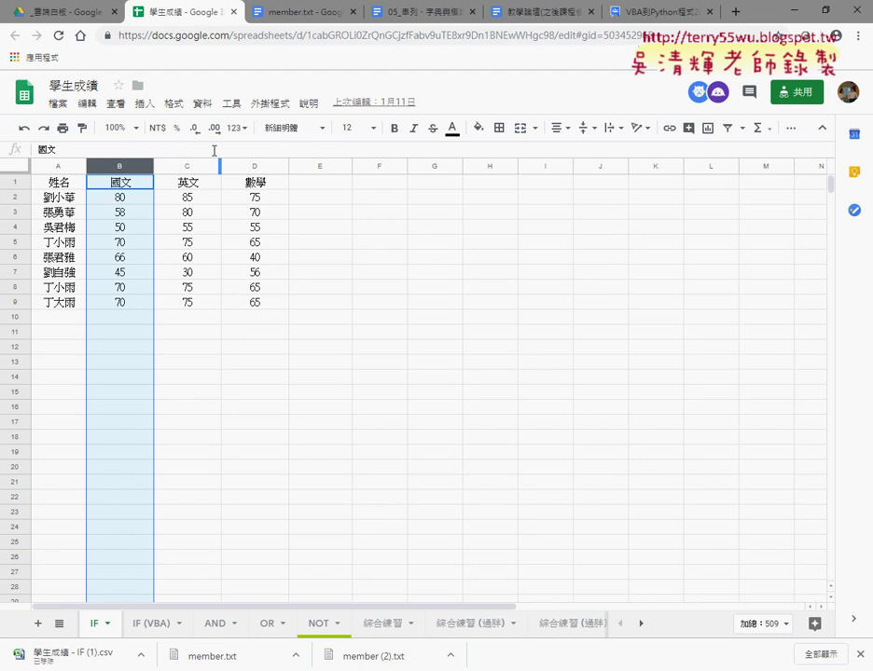
Show the available download formats for the 學生成績 spreadsheet, including comma-separated values for the current sheet.
{"action": "left_click", "coordinate": [57, 104]}
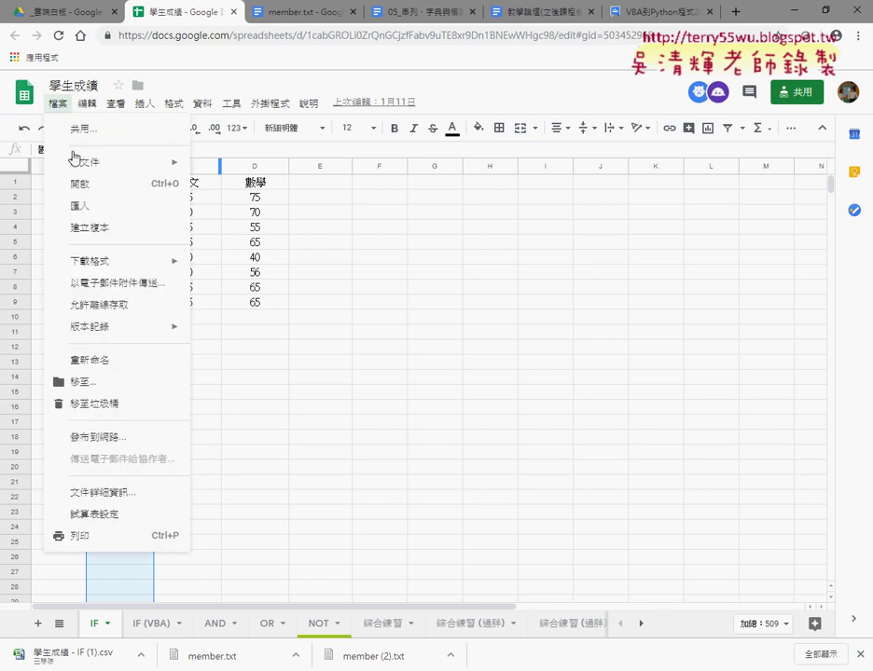
{"action": "left_click", "coordinate": [249, 88]}
{"action": "left_click", "coordinate": [57, 103]}
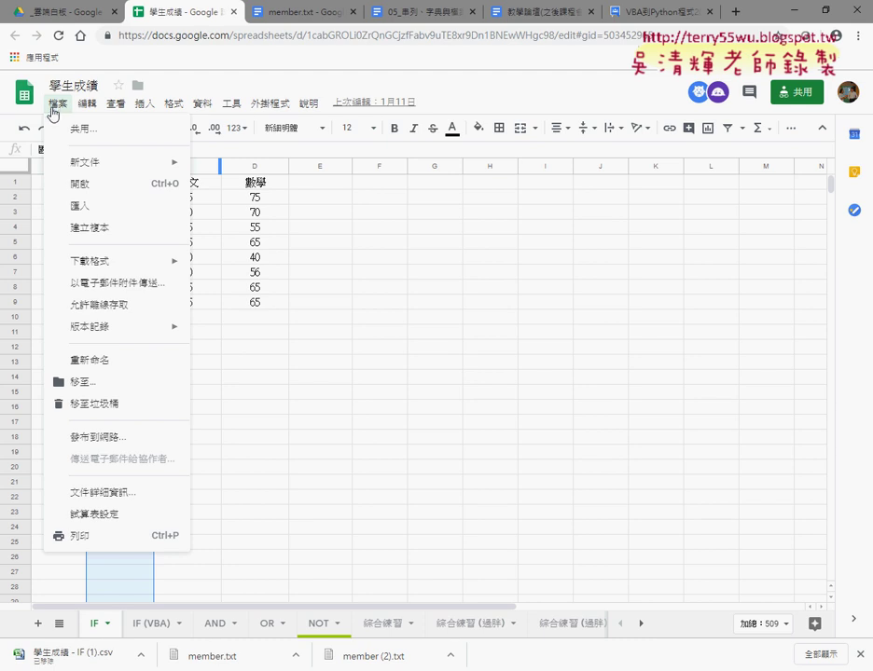
{"action": "mouse_move", "coordinate": [108, 266]}
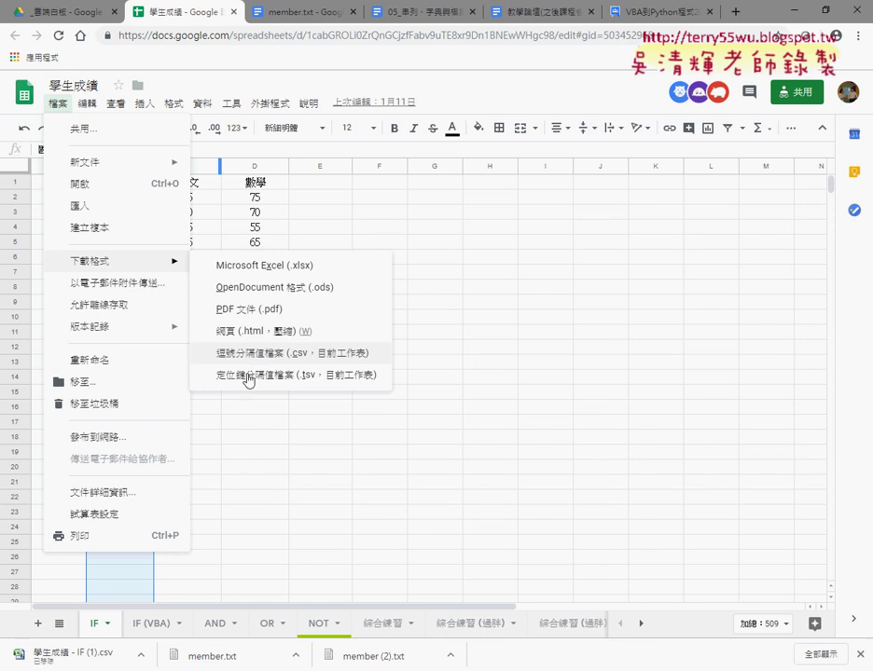
Show the downloaded member.txt in its folder and select 學生成績 - IF.csv in Downloads.
{"action": "left_click", "coordinate": [296, 657]}
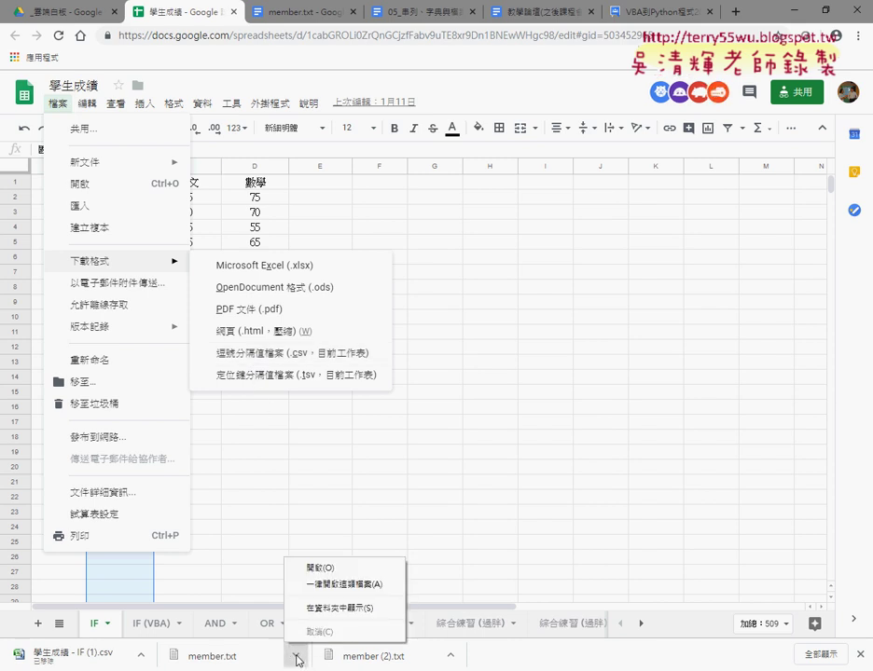
{"action": "left_click", "coordinate": [321, 610]}
{"action": "scroll", "coordinate": [453, 449], "scroll_direction": "down", "scroll_amount": 3}
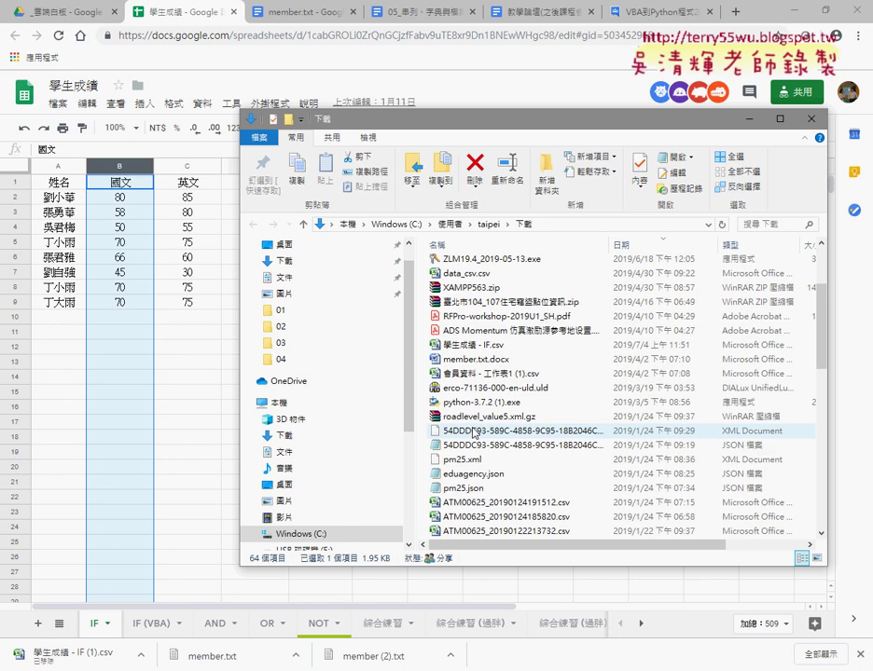
{"action": "left_click", "coordinate": [492, 347]}
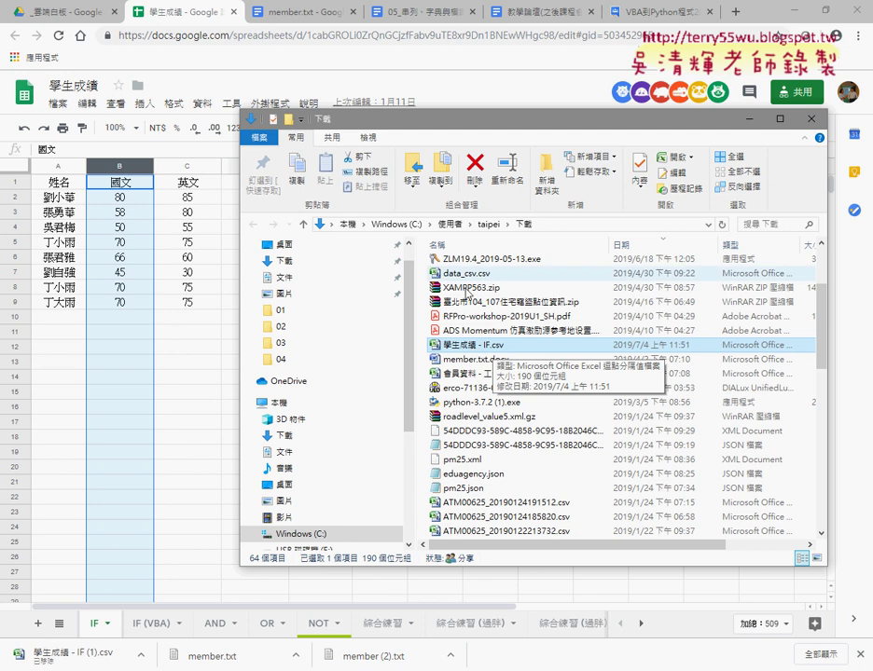
{"action": "left_click_drag", "start_coordinate": [425, 120], "coordinate": [260, 72]}
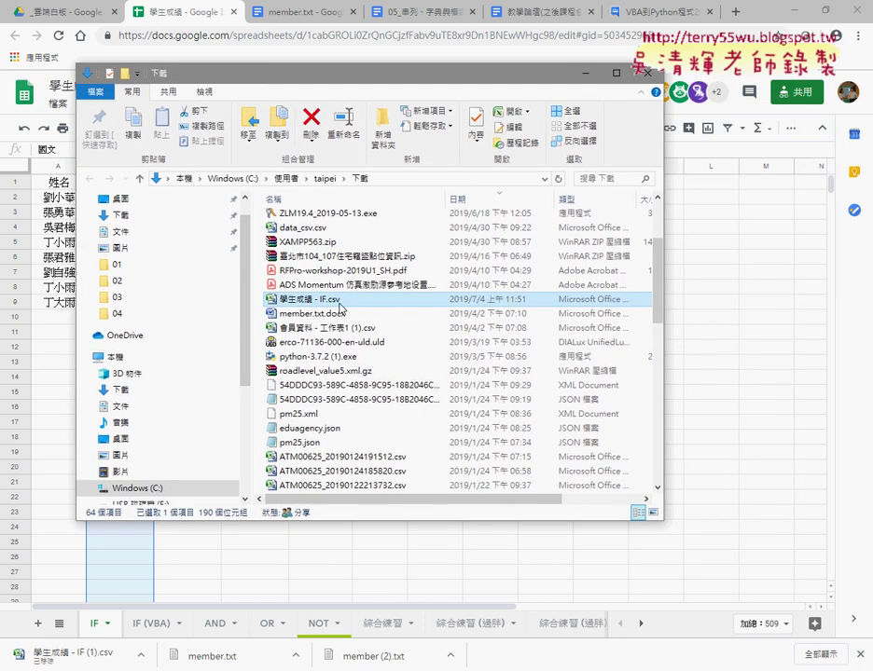
Open 學生成績 - IF.csv in Excel, widen column A to inspect the text, and close the file without saving.
{"action": "right_click", "coordinate": [339, 306]}
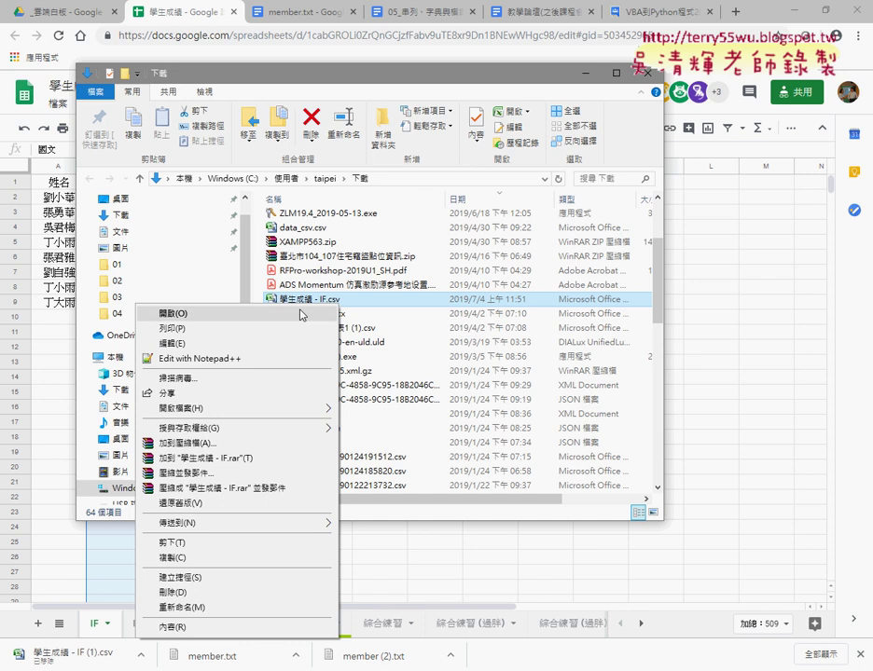
{"action": "left_click", "coordinate": [300, 316]}
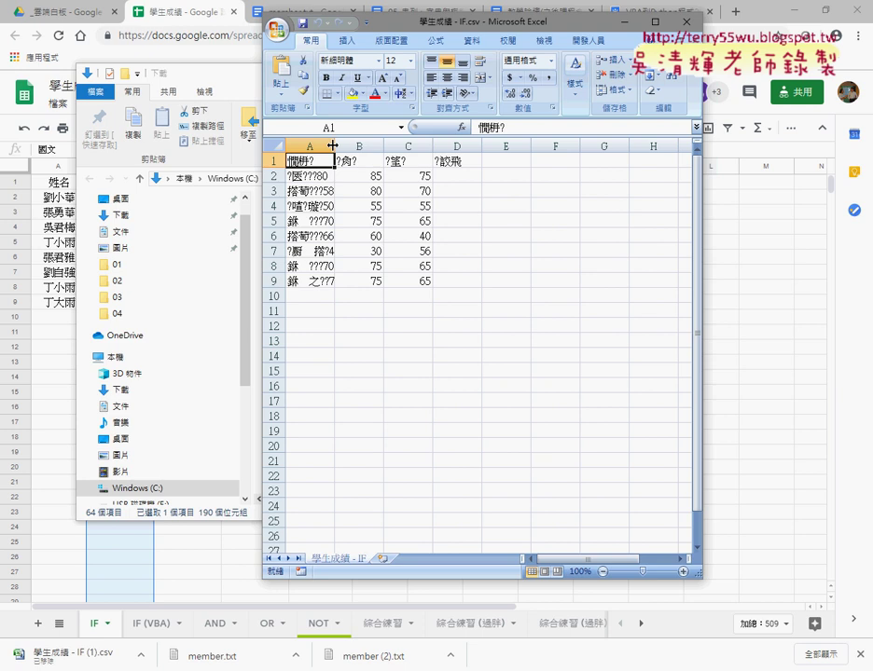
{"action": "left_click_drag", "start_coordinate": [335, 147], "coordinate": [366, 147]}
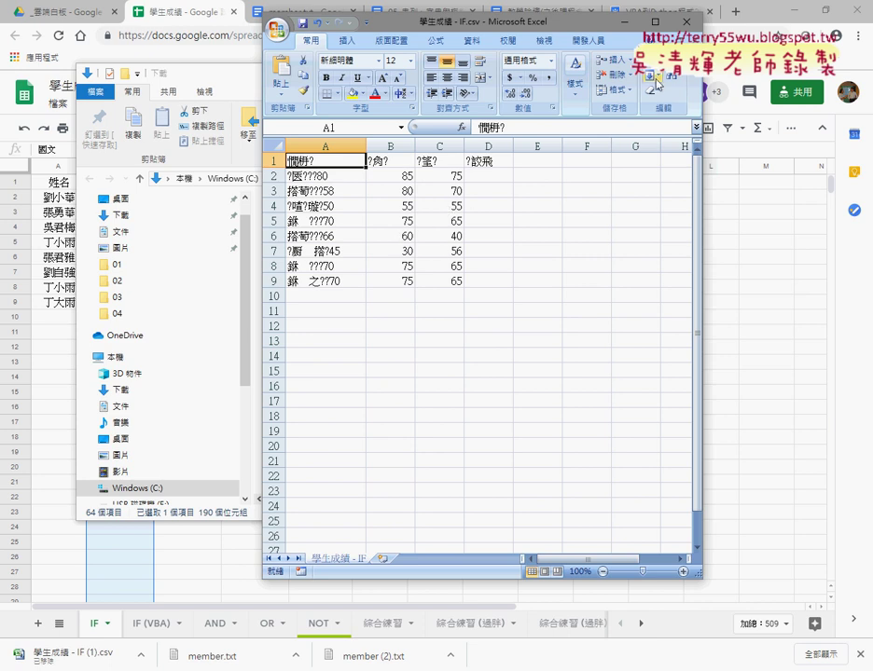
{"action": "left_click", "coordinate": [687, 23]}
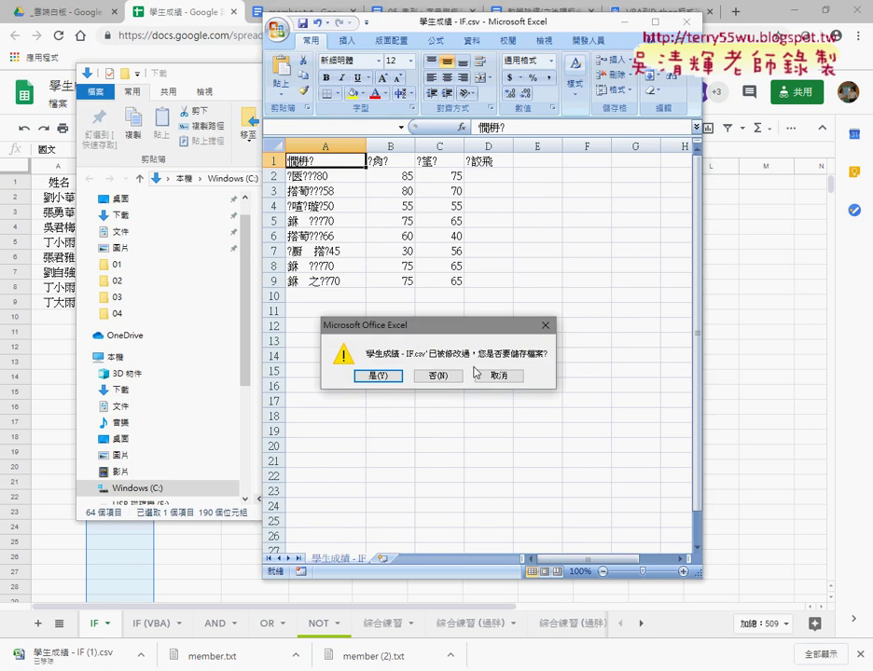
{"action": "left_click", "coordinate": [444, 377]}
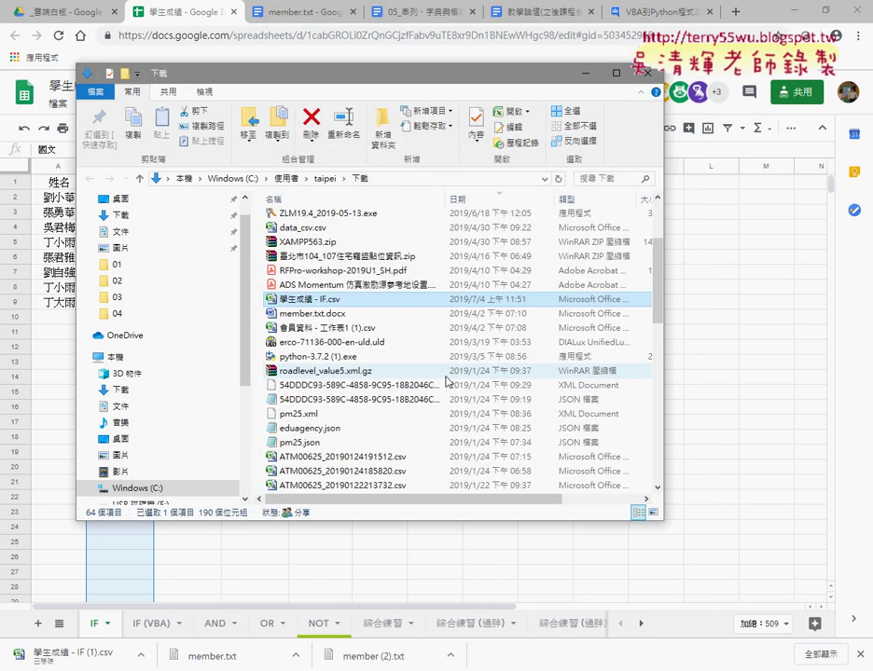
Open 學生成績 - IF.csv from Downloads in Notepad (記事本).
{"action": "right_click", "coordinate": [326, 305]}
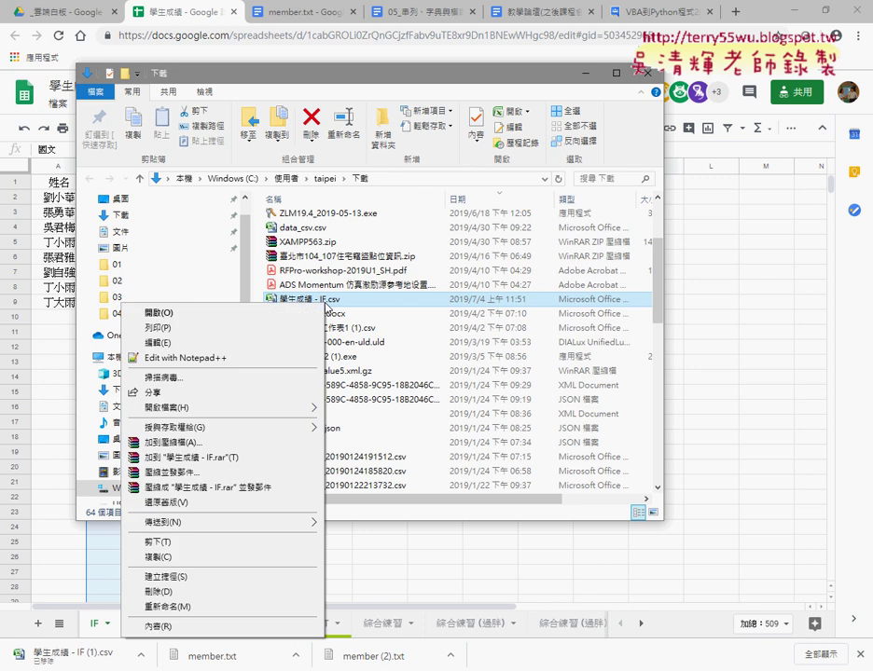
{"action": "mouse_move", "coordinate": [301, 410]}
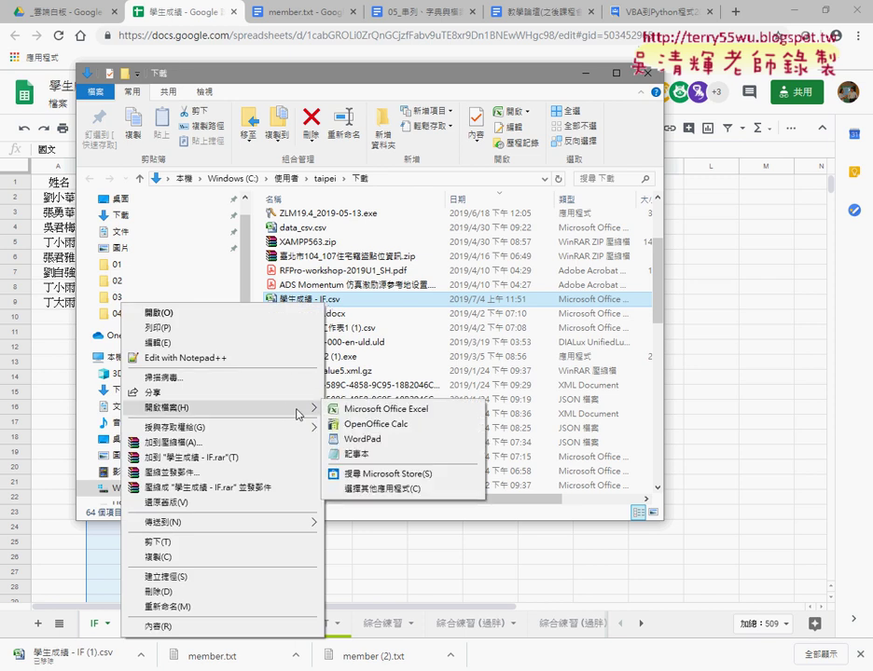
{"action": "left_click", "coordinate": [363, 454]}
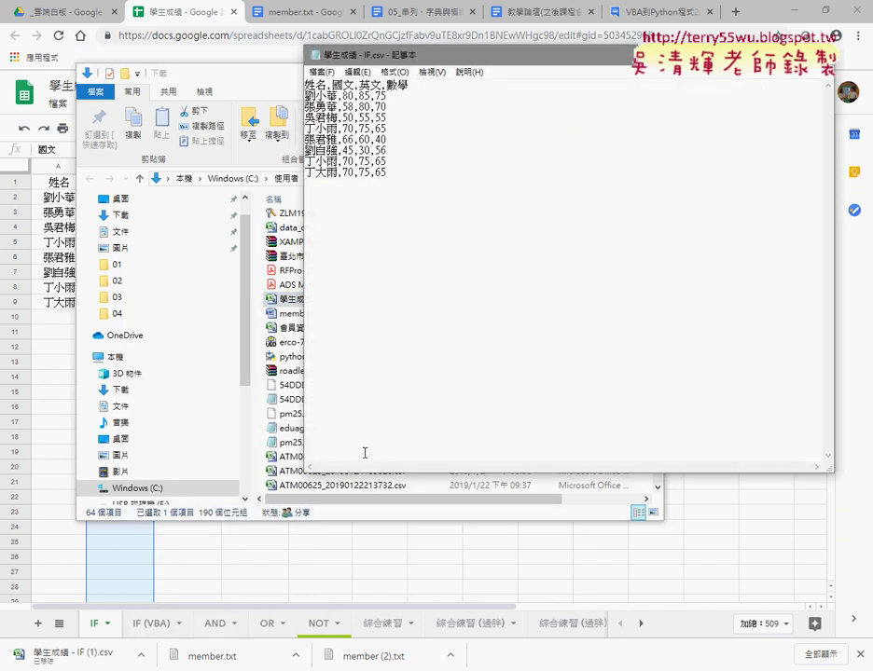
Save 學生成績 - IF.csv over the existing file with ANSI encoding and close Notepad.
{"action": "left_click", "coordinate": [323, 72]}
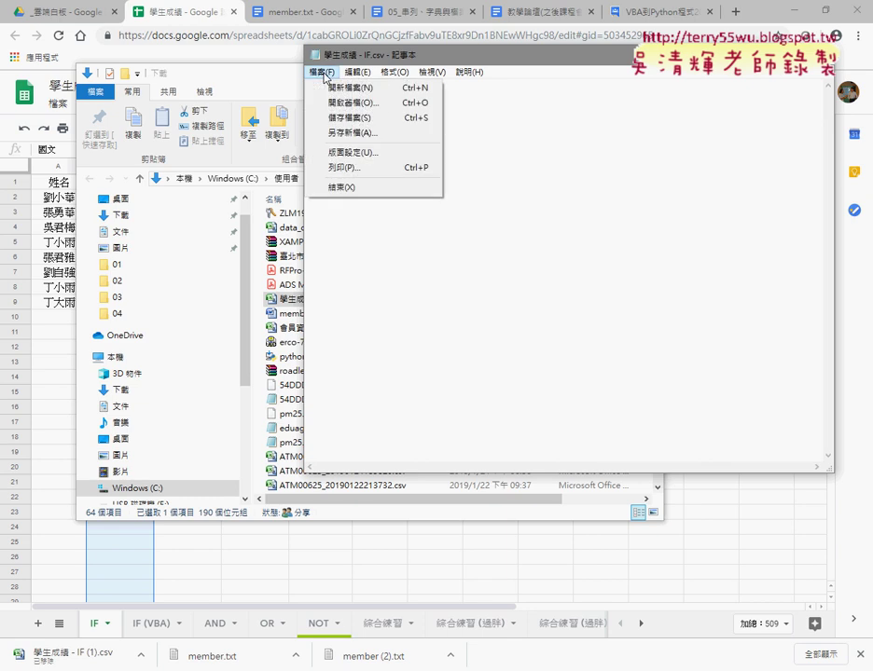
{"action": "left_click", "coordinate": [349, 133]}
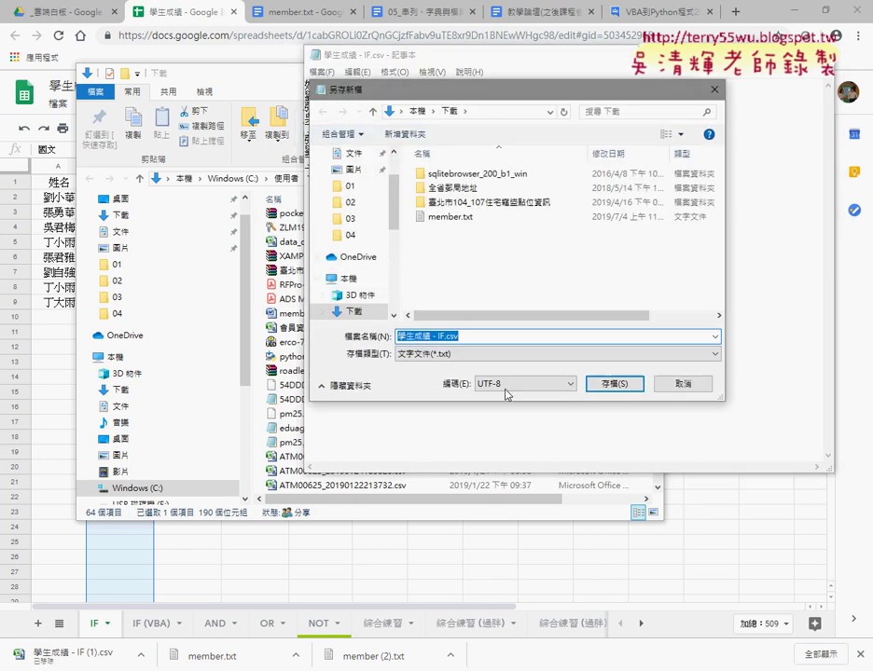
{"action": "left_click", "coordinate": [509, 388]}
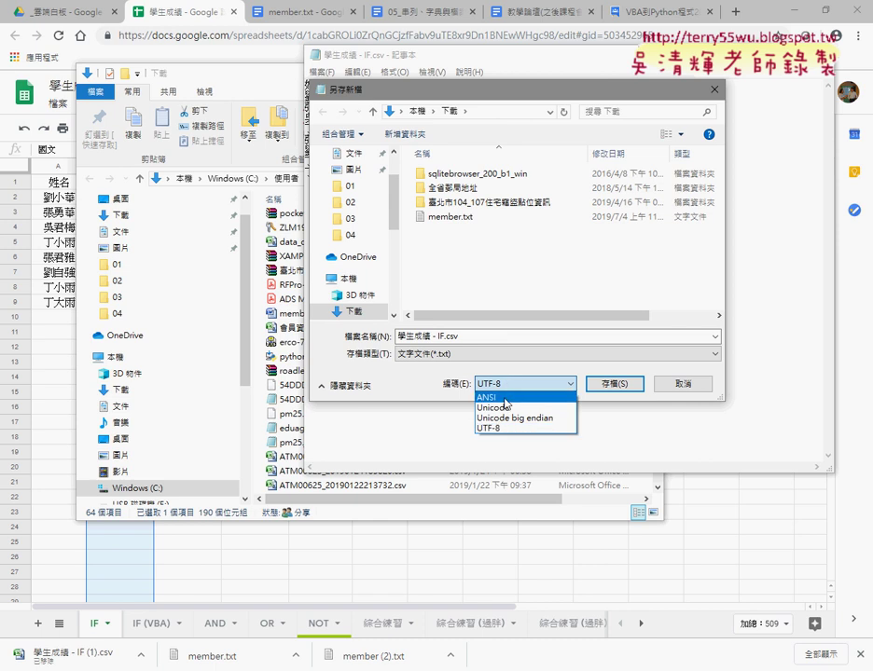
{"action": "left_click", "coordinate": [504, 403]}
{"action": "left_click", "coordinate": [608, 384]}
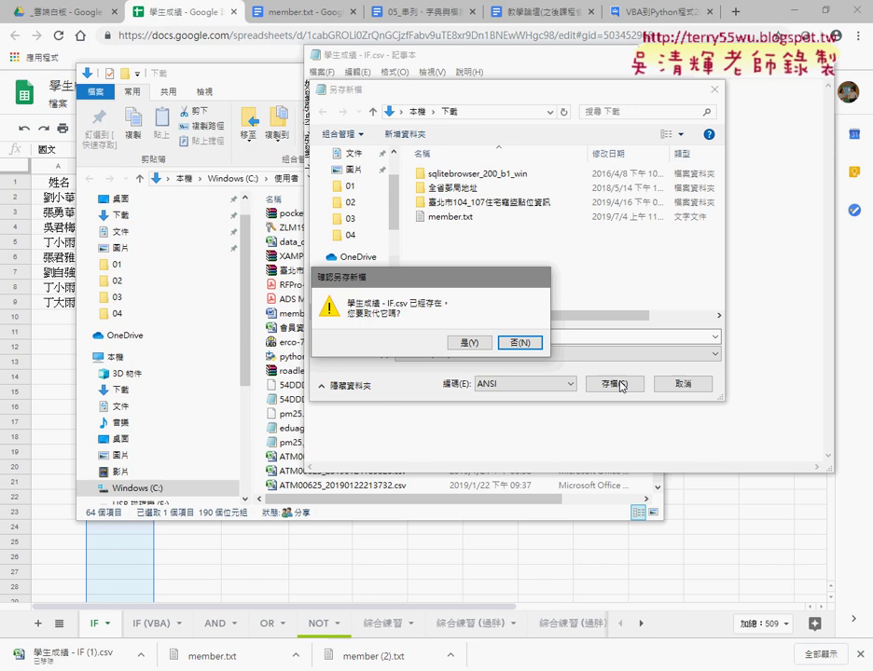
{"action": "left_click", "coordinate": [469, 343]}
{"action": "left_click", "coordinate": [818, 53]}
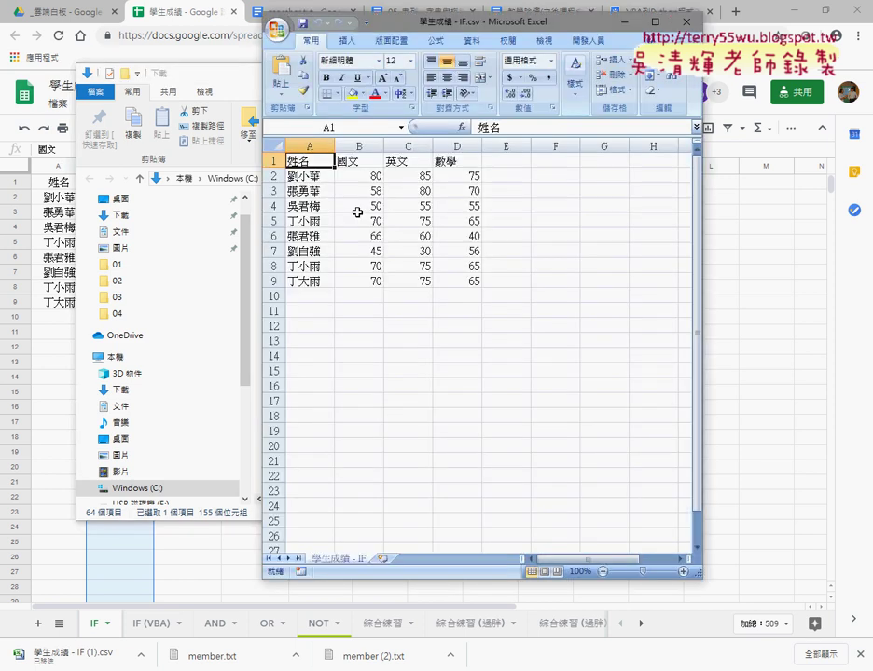
Examine the CSV data in Excel by selecting the whole score table A1:D9, the 姓名 column and the 數學 column.
{"action": "left_click_drag", "start_coordinate": [467, 280], "coordinate": [290, 150]}
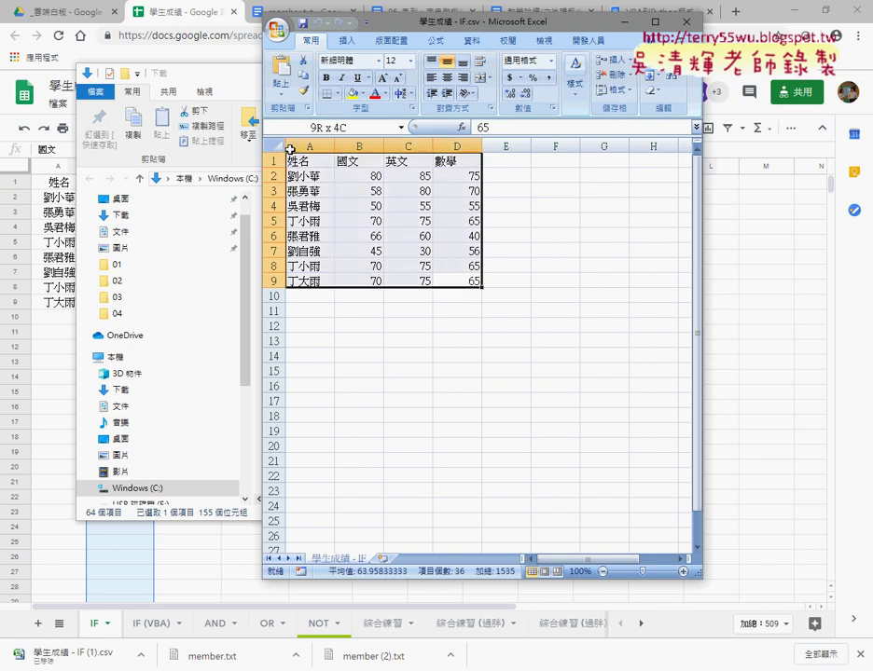
{"action": "left_click", "coordinate": [474, 323]}
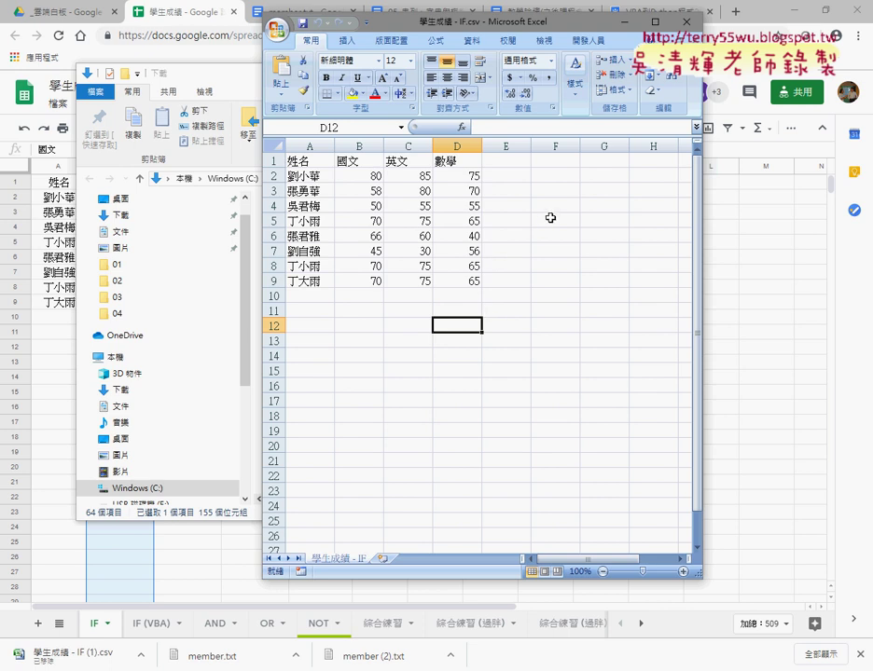
{"action": "left_click", "coordinate": [469, 285]}
{"action": "left_click_drag", "start_coordinate": [469, 285], "coordinate": [291, 147]}
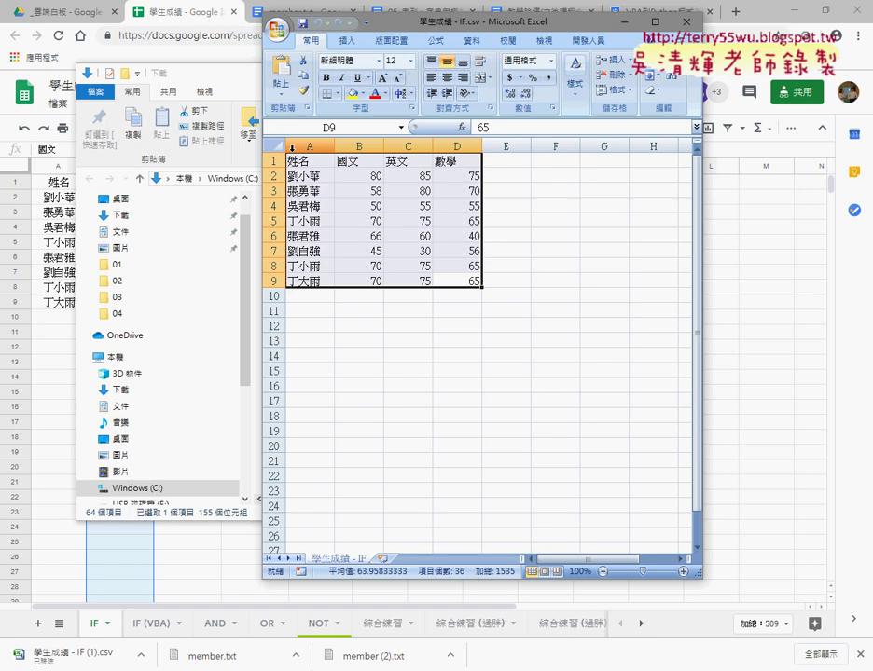
{"action": "left_click", "coordinate": [347, 189]}
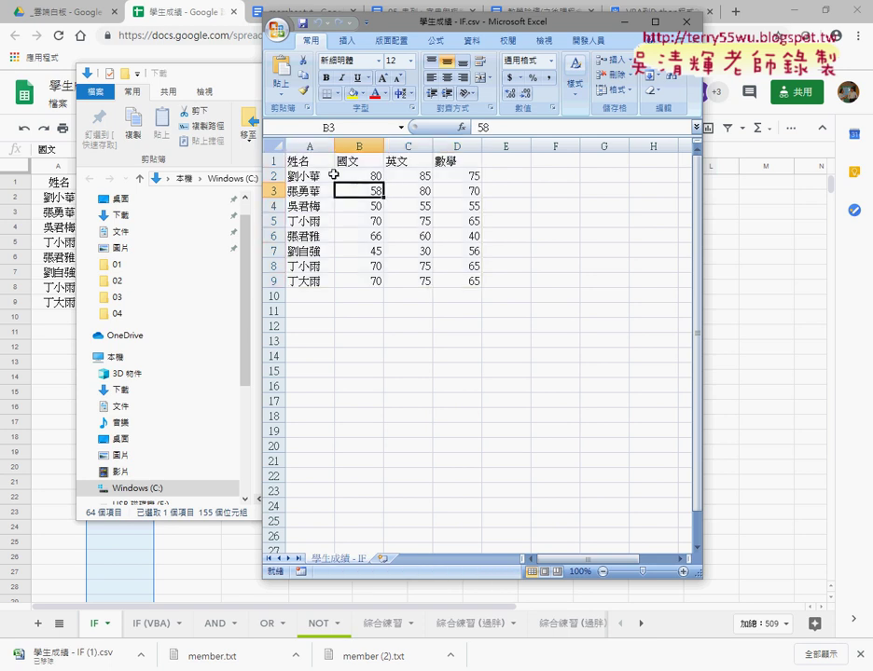
{"action": "left_click_drag", "start_coordinate": [307, 161], "coordinate": [313, 296]}
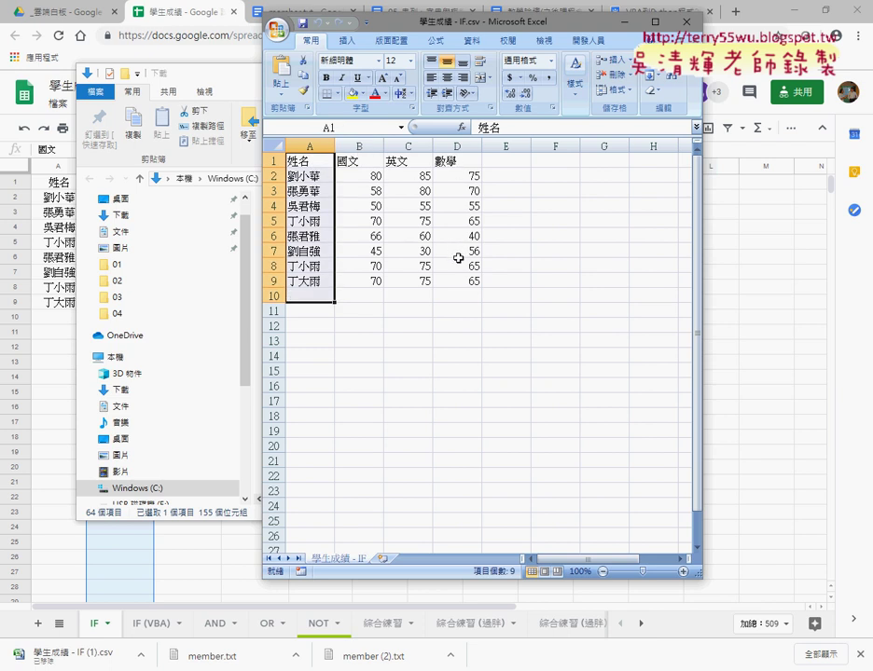
{"action": "left_click_drag", "start_coordinate": [467, 280], "coordinate": [460, 162]}
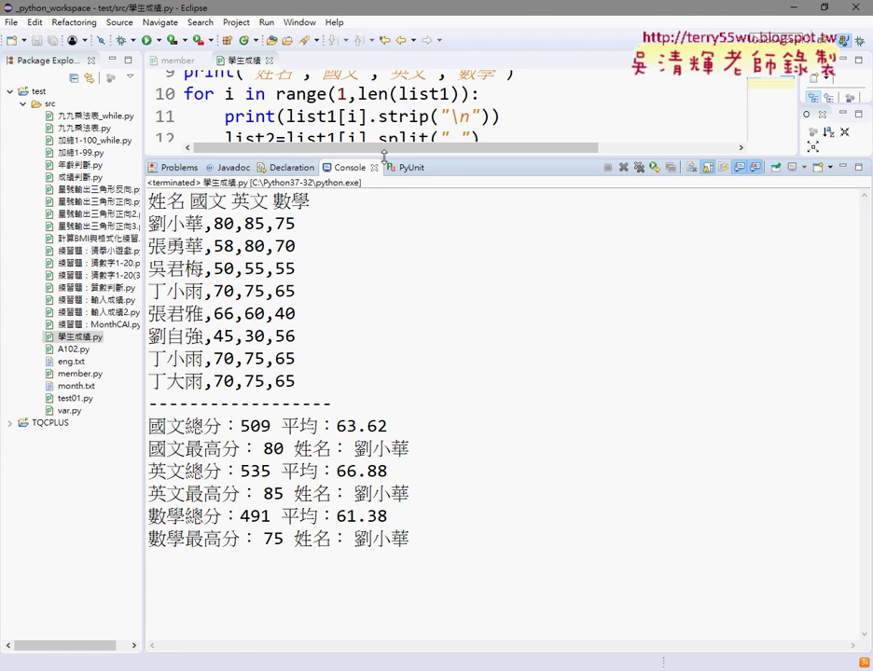
Switch to Eclipse, enlarge the console and run 學生成績.py against the ANSI-encoded CSV.
{"action": "left_click_drag", "start_coordinate": [283, 157], "coordinate": [284, 114]}
{"action": "left_click", "coordinate": [148, 38]}
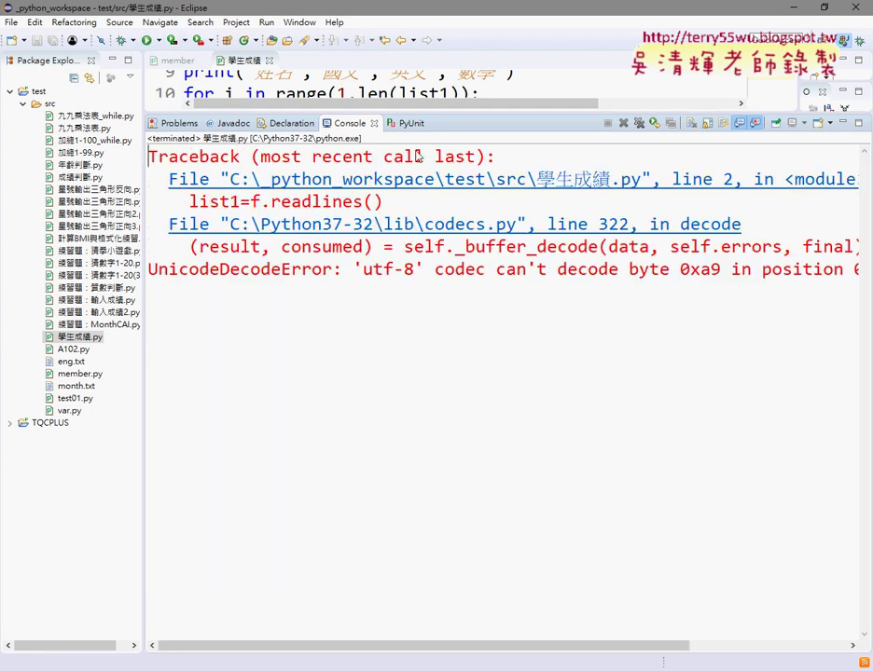
Enlarge the code editor and delete the ,encoding="UTF-8" argument from the open() call on line 1.
{"action": "left_click_drag", "start_coordinate": [405, 113], "coordinate": [405, 270]}
{"action": "left_click", "coordinate": [423, 166]}
{"action": "scroll", "coordinate": [422, 166], "scroll_direction": "up", "scroll_amount": 3}
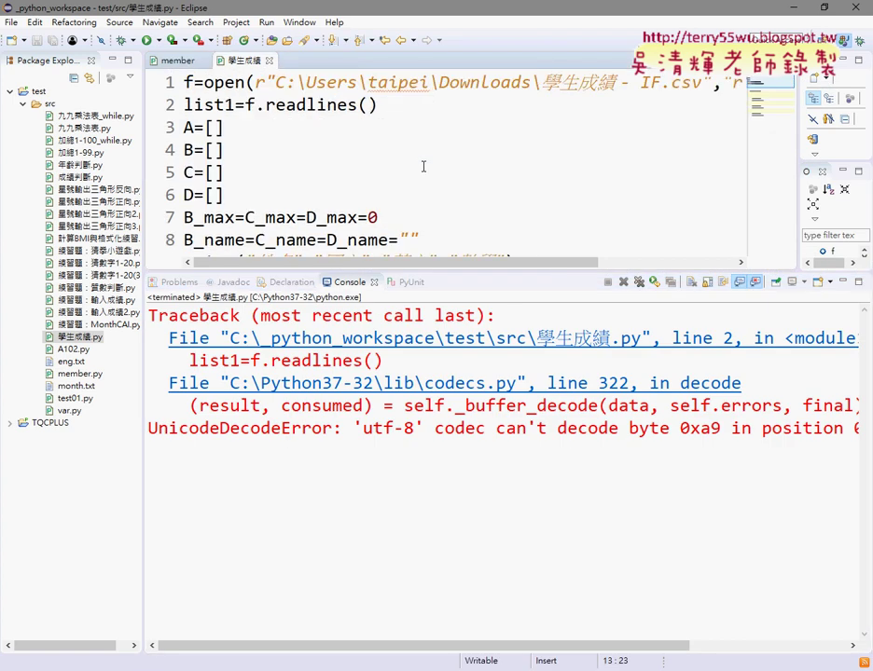
{"action": "left_click_drag", "start_coordinate": [552, 262], "coordinate": [696, 262]}
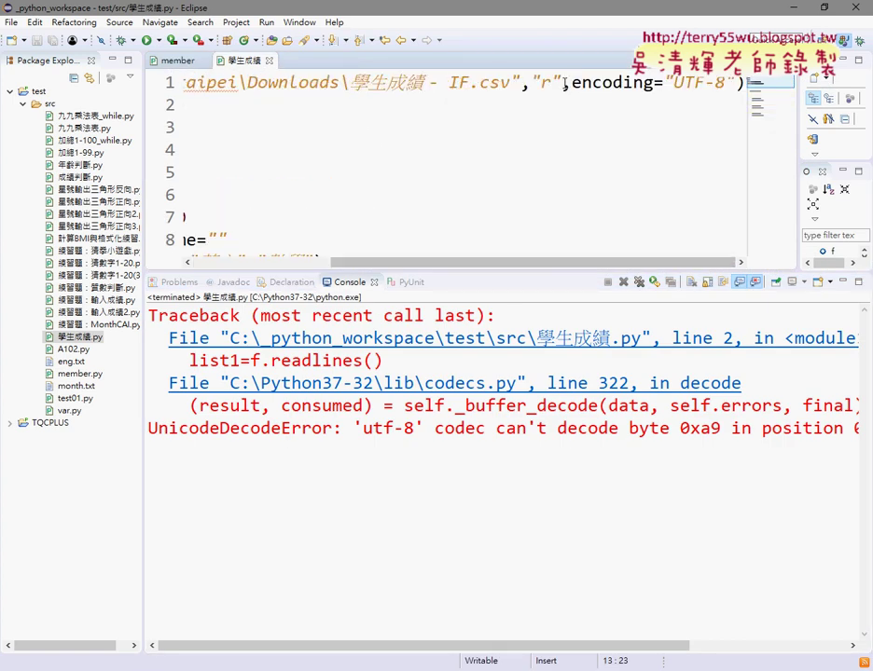
{"action": "left_click_drag", "start_coordinate": [562, 82], "coordinate": [732, 82]}
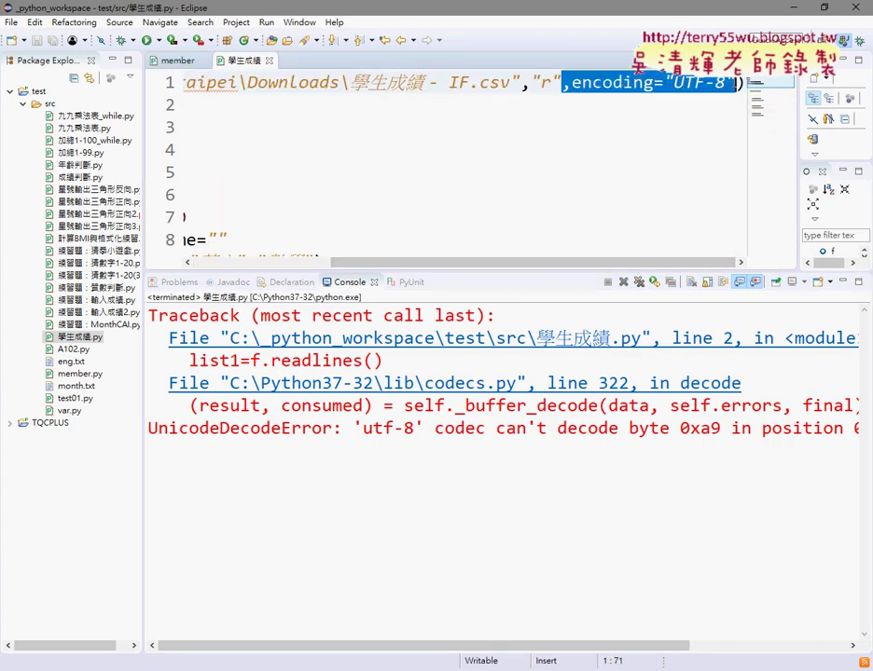
{"action": "key", "text": "Delete"}
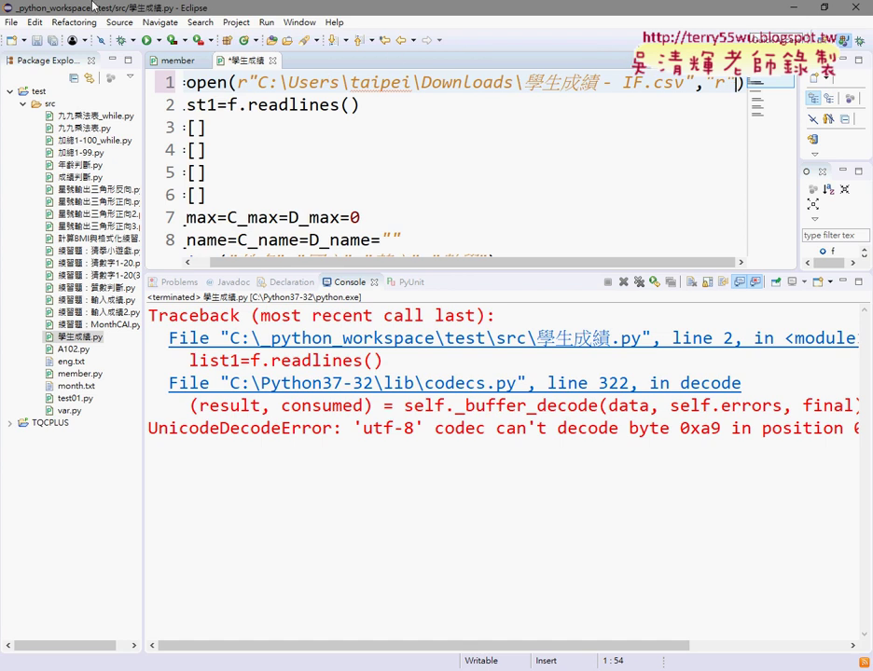
Enlarge the console, save the edited 學生成績.py and run it against the ANSI-encoded CSV.
{"action": "left_click_drag", "start_coordinate": [237, 269], "coordinate": [237, 119]}
{"action": "left_click", "coordinate": [146, 40]}
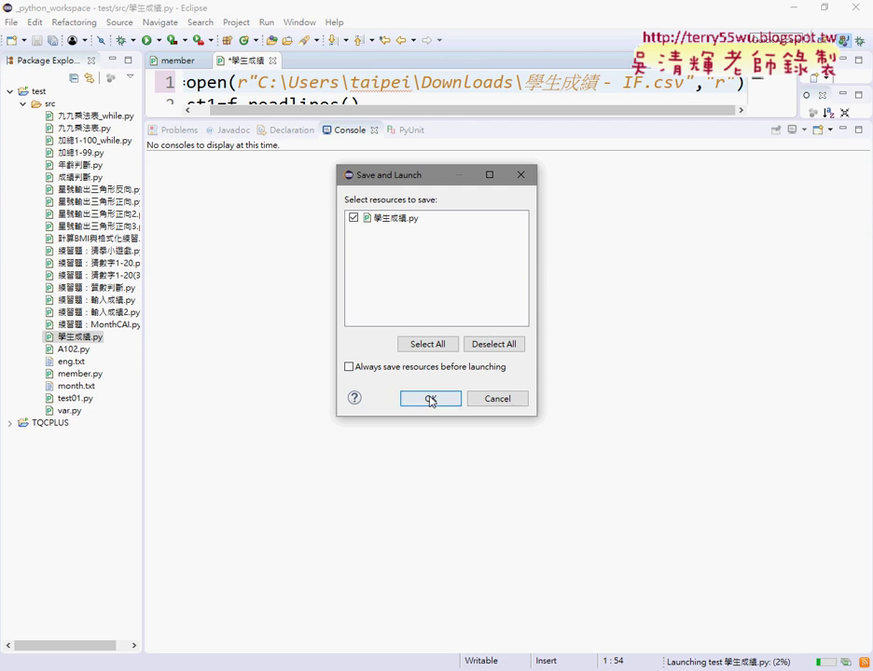
{"action": "left_click", "coordinate": [430, 398]}
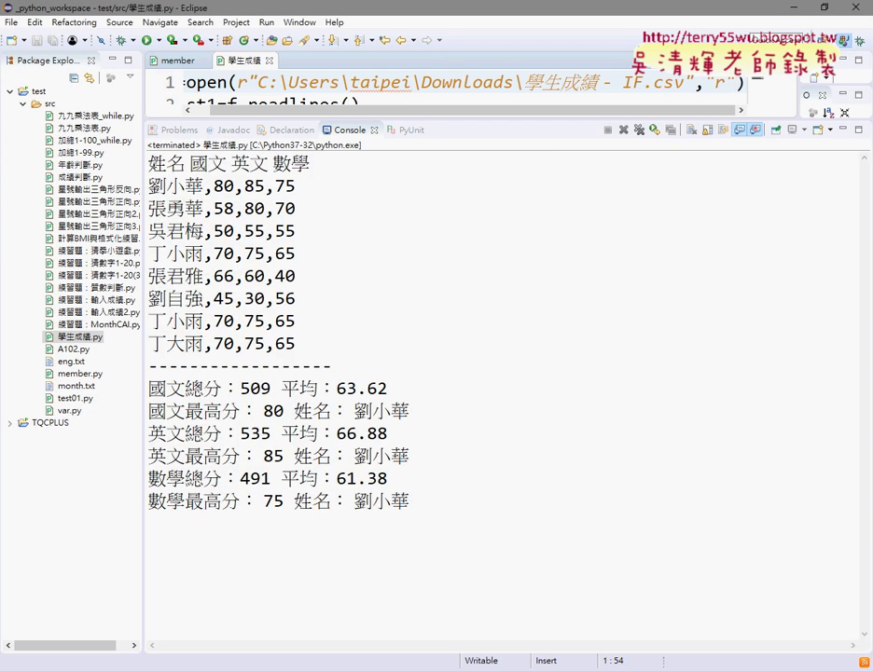
Select the printed score table in the console and place the Excel window with 學生成績 - IF.csv beside it for comparison.
{"action": "left_click_drag", "start_coordinate": [149, 163], "coordinate": [382, 426]}
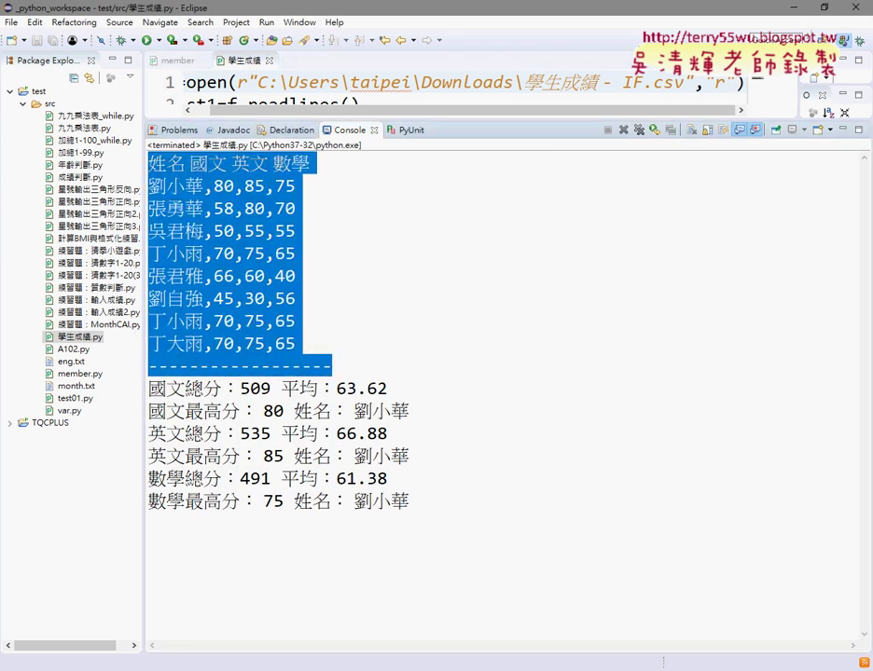
{"action": "key", "text": "alt+Tab"}
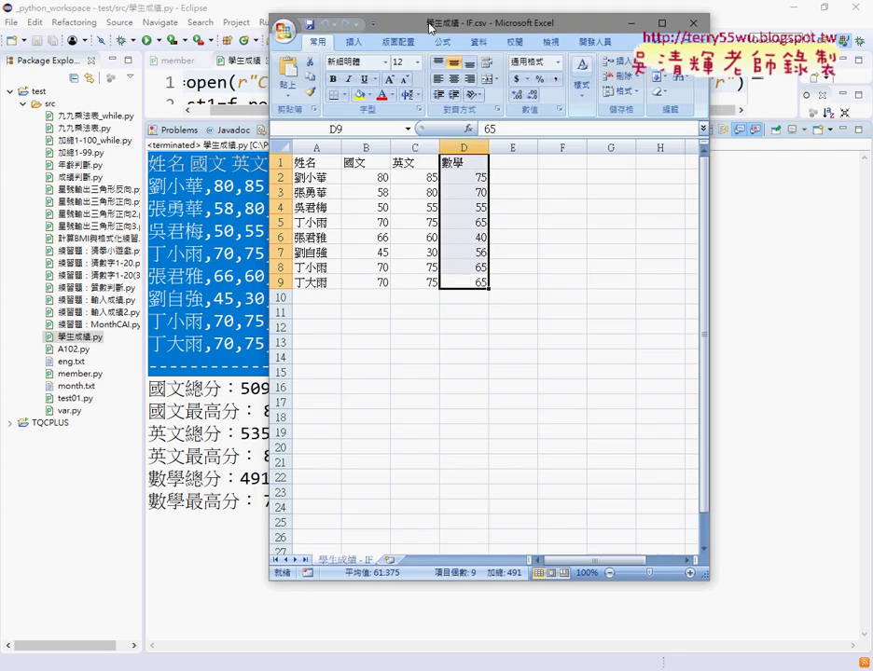
{"action": "left_click_drag", "start_coordinate": [377, 19], "coordinate": [545, 23]}
{"action": "left_click", "coordinate": [621, 289]}
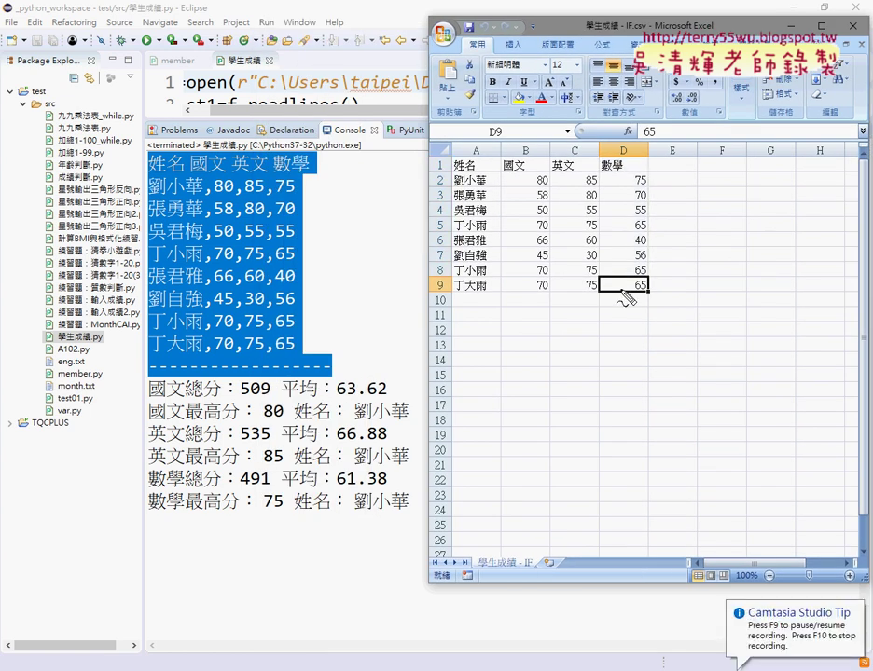
Draw a red circle around the Excel score table and an arrow from it to the score list in the console.
{"action": "key", "text": "ctrl+shift+d"}
{"action": "left_click_drag", "start_coordinate": [642, 313], "coordinate": [611, 318]}
{"action": "mouse_move", "coordinate": [522, 119]}
{"action": "left_mouse_down"}
{"action": "mouse_move", "coordinate": [471, 294]}
{"action": "mouse_move", "coordinate": [628, 350]}
{"action": "left_mouse_up"}
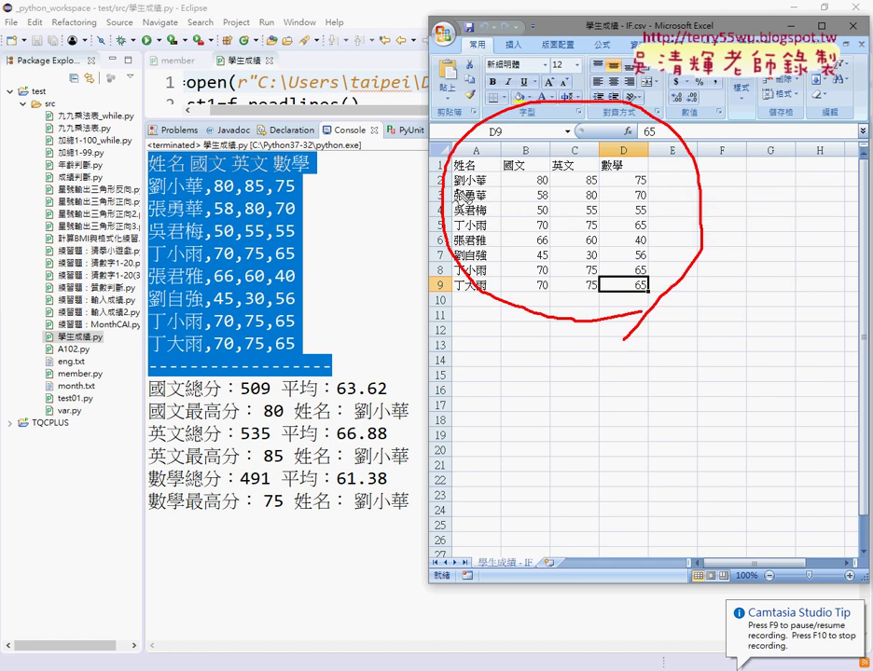
{"action": "mouse_move", "coordinate": [446, 190]}
{"action": "left_mouse_down"}
{"action": "mouse_move", "coordinate": [327, 222]}
{"action": "mouse_move", "coordinate": [384, 232]}
{"action": "left_mouse_up"}
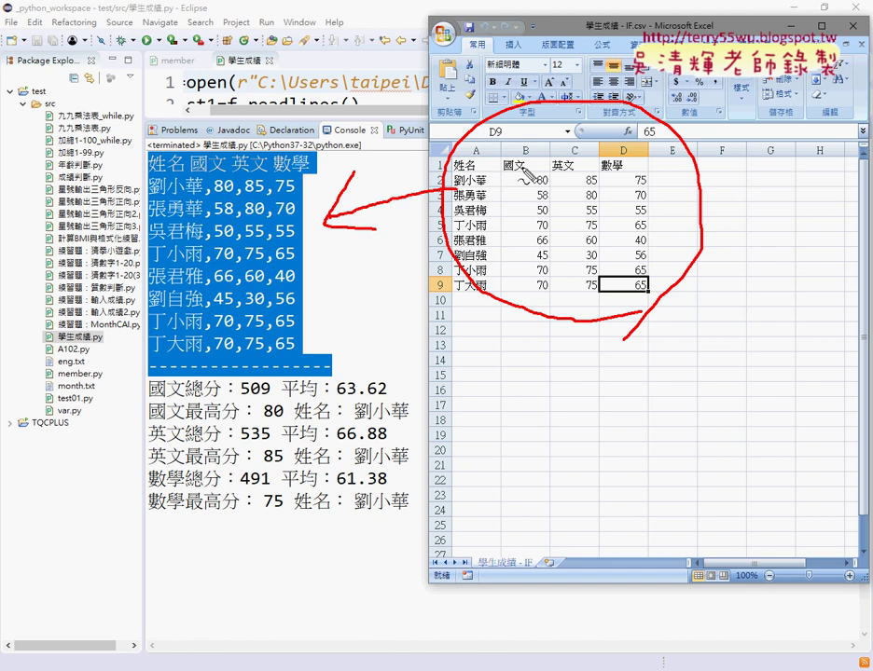
Circle the 國文 heading and its column of scores in red, and underline the 國文 total and average in the console output.
{"action": "mouse_move", "coordinate": [524, 147]}
{"action": "left_mouse_down"}
{"action": "mouse_move", "coordinate": [504, 146]}
{"action": "mouse_move", "coordinate": [503, 177]}
{"action": "left_mouse_up"}
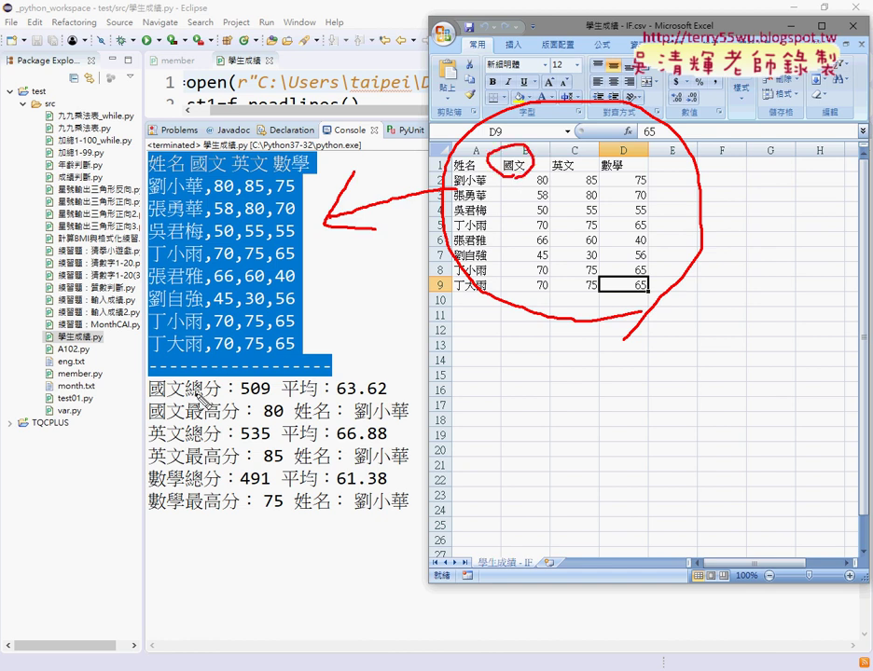
{"action": "left_click_drag", "start_coordinate": [174, 394], "coordinate": [270, 395]}
{"action": "mouse_move", "coordinate": [548, 295]}
{"action": "left_mouse_down"}
{"action": "mouse_move", "coordinate": [539, 233]}
{"action": "mouse_move", "coordinate": [552, 170]}
{"action": "mouse_move", "coordinate": [565, 233]}
{"action": "mouse_move", "coordinate": [553, 304]}
{"action": "left_mouse_up"}
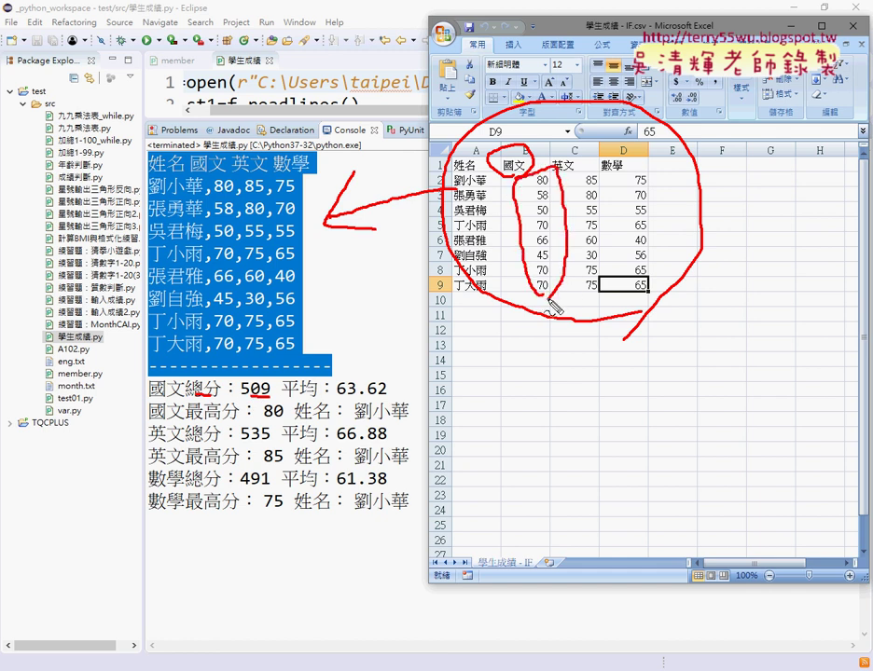
{"action": "left_click_drag", "start_coordinate": [338, 395], "coordinate": [382, 396]}
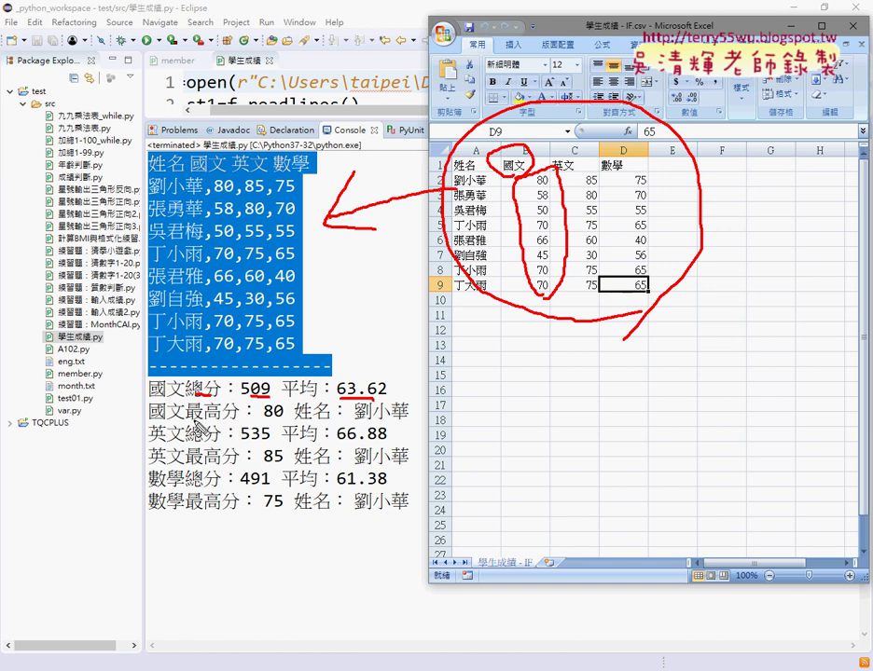
Underline the 國文 highest score and 姓名 label in the console output, and box the student's name with an arrow pointing to it.
{"action": "left_click_drag", "start_coordinate": [202, 422], "coordinate": [278, 411]}
{"action": "left_click_drag", "start_coordinate": [298, 419], "coordinate": [328, 422]}
{"action": "mouse_move", "coordinate": [344, 410]}
{"action": "left_mouse_down"}
{"action": "mouse_move", "coordinate": [363, 427]}
{"action": "mouse_move", "coordinate": [410, 427]}
{"action": "mouse_move", "coordinate": [425, 412]}
{"action": "mouse_move", "coordinate": [408, 412]}
{"action": "left_mouse_up"}
{"action": "left_click_drag", "start_coordinate": [396, 354], "coordinate": [387, 403]}
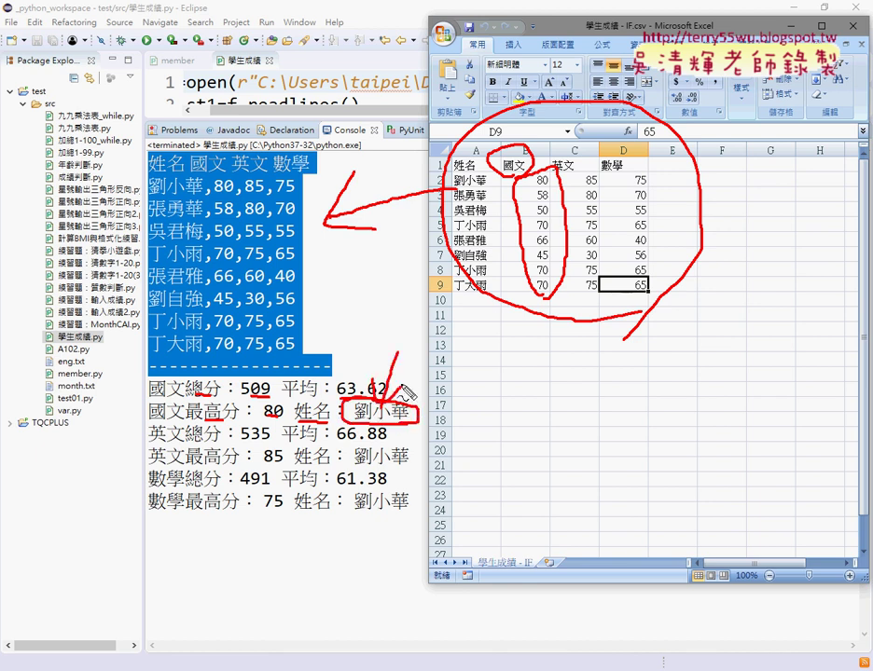